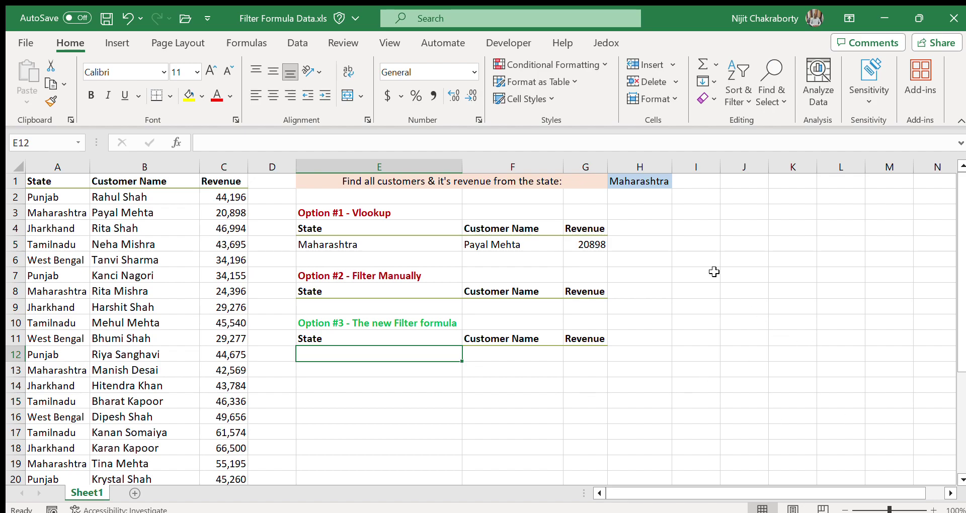
Enter the text "Filter" in cell I6.
{"action": "left_click", "coordinate": [683, 266]}
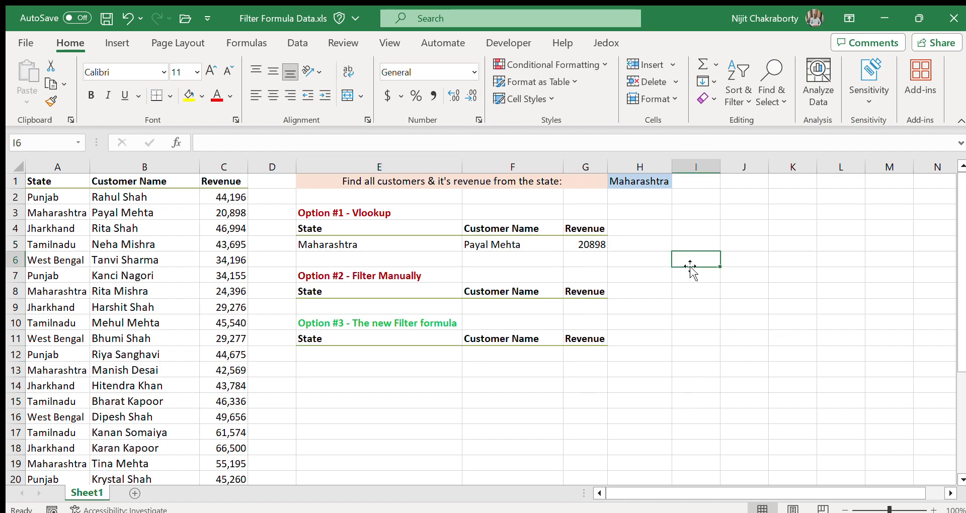
{"action": "type", "text": "Filter"}
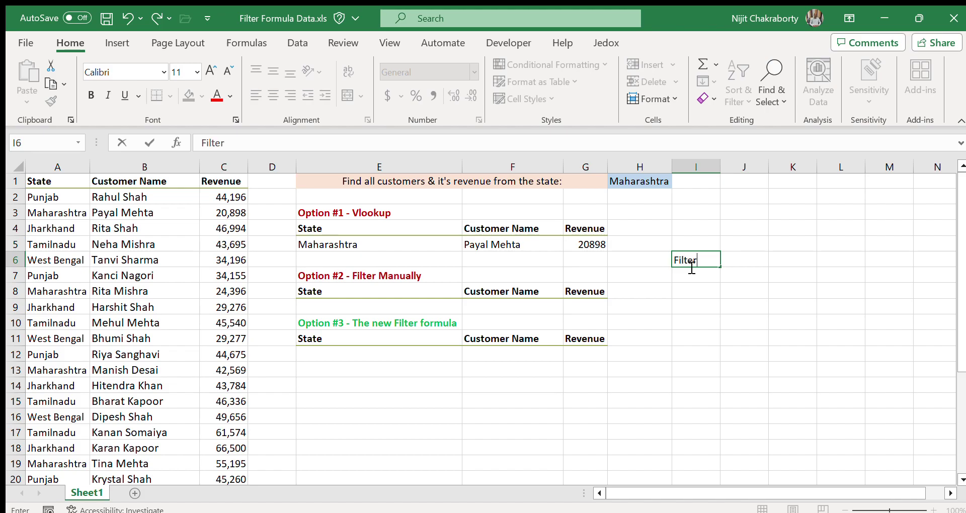
{"action": "left_click", "coordinate": [708, 408]}
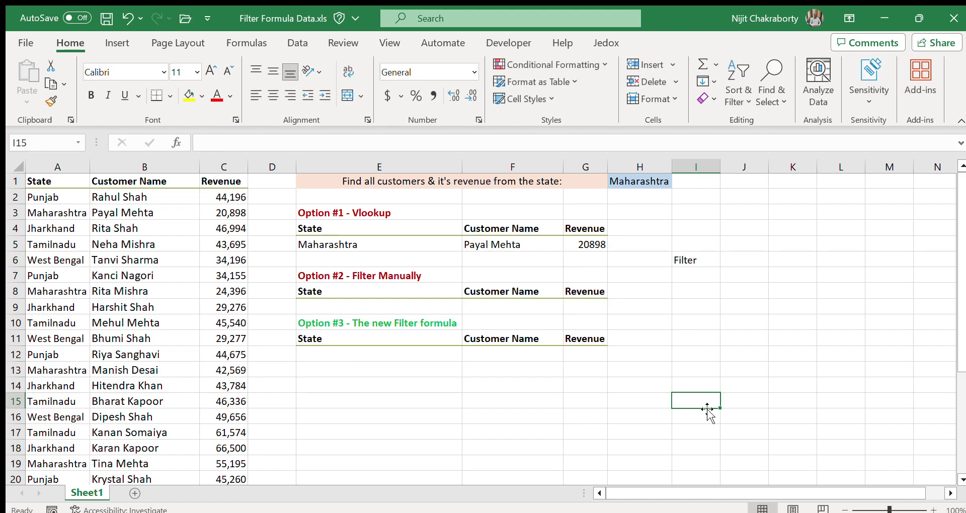
Examine the State, Customer Name and Revenue source table, the question in E1 and the state criterion in H1.
{"action": "left_click", "coordinate": [44, 180]}
{"action": "left_click", "coordinate": [133, 184]}
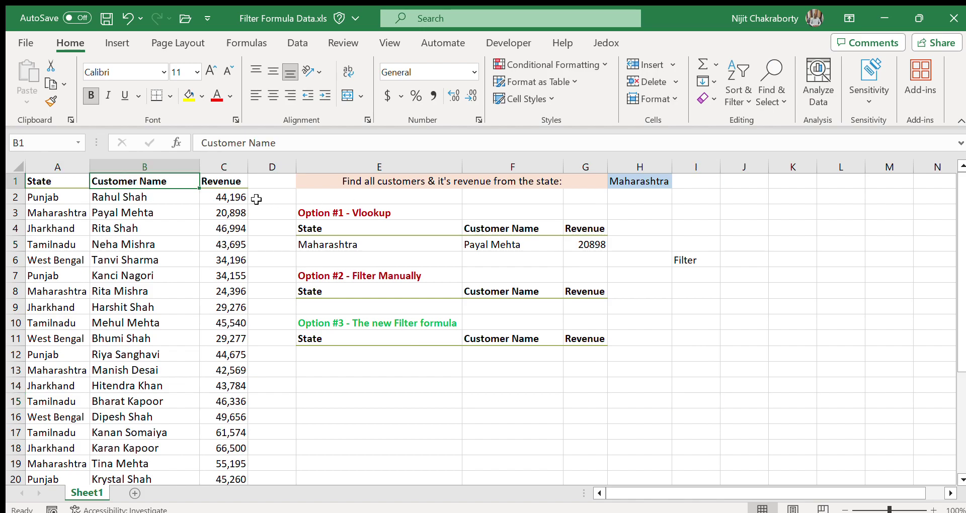
{"action": "left_click", "coordinate": [224, 182]}
{"action": "left_click_drag", "start_coordinate": [63, 185], "coordinate": [236, 401]}
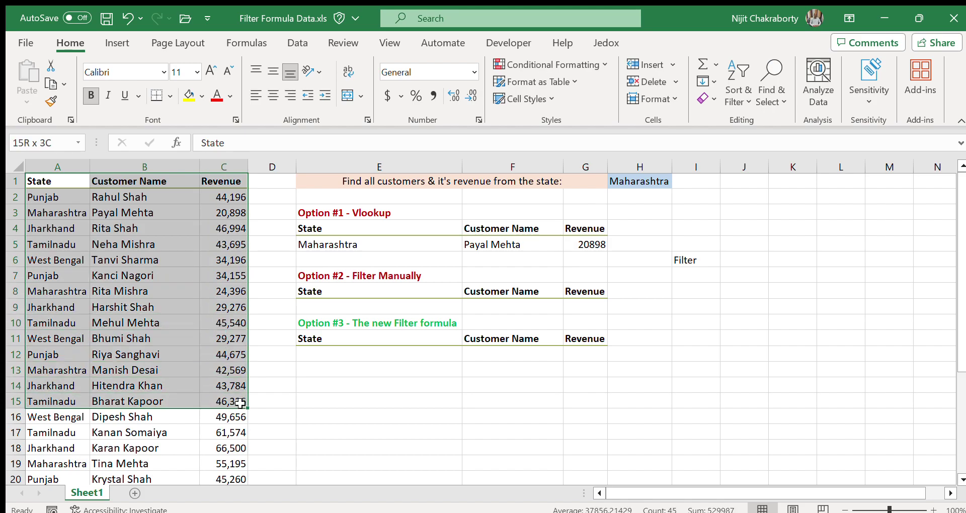
{"action": "left_click", "coordinate": [182, 324]}
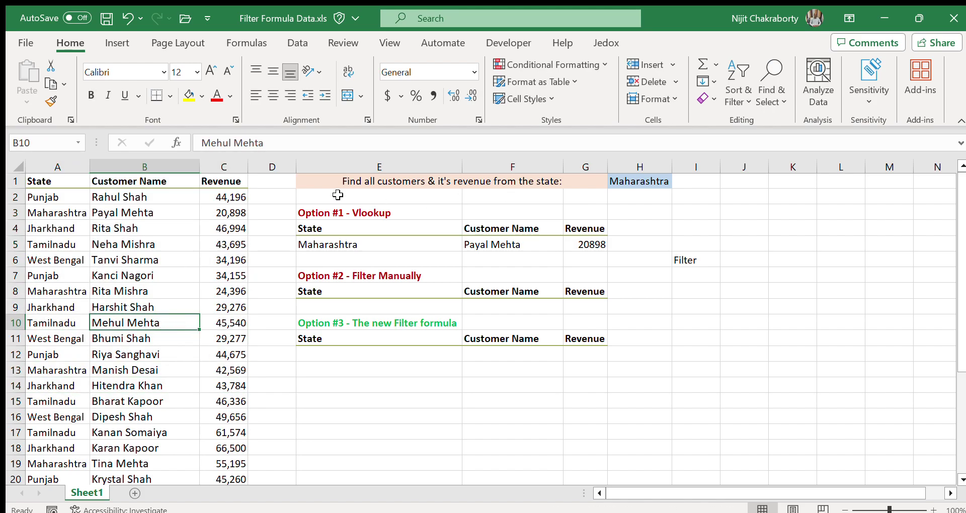
{"action": "left_click", "coordinate": [358, 185]}
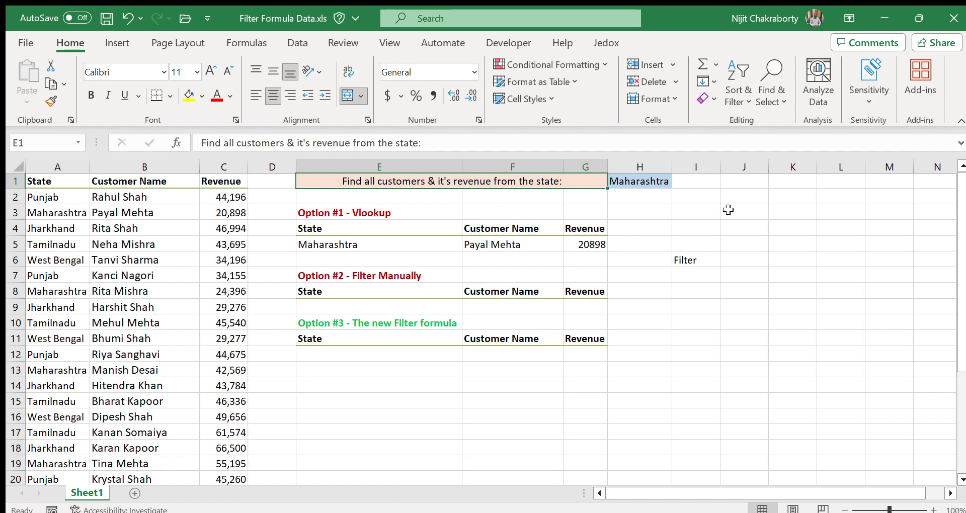
{"action": "left_click", "coordinate": [650, 183]}
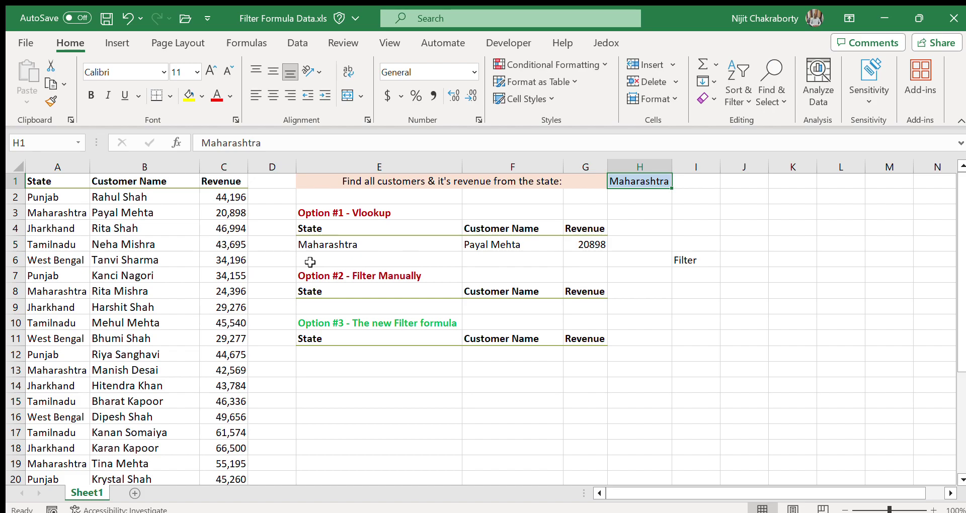
Examine the VLOOKUP formula in E5 under Option #1 and the output area of Option #2 - Filter Manually.
{"action": "left_click", "coordinate": [309, 213]}
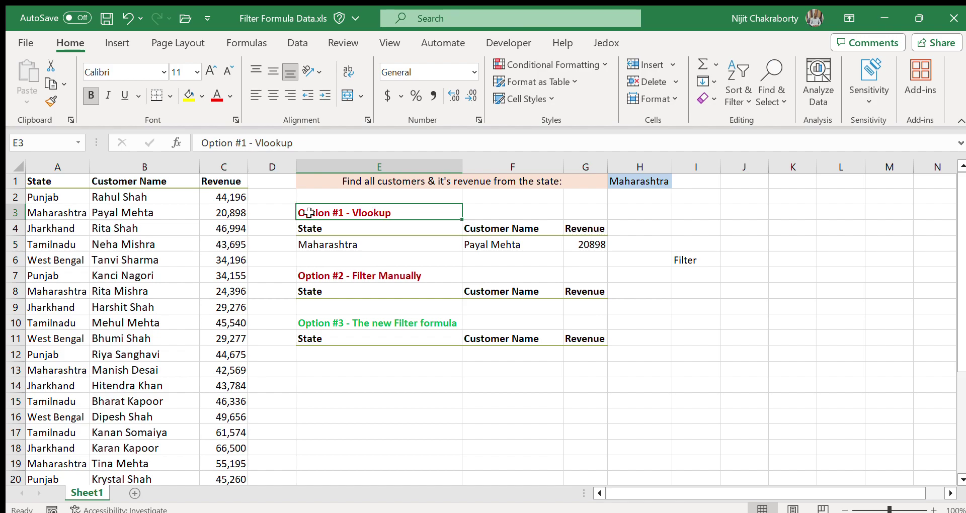
{"action": "left_click", "coordinate": [346, 244]}
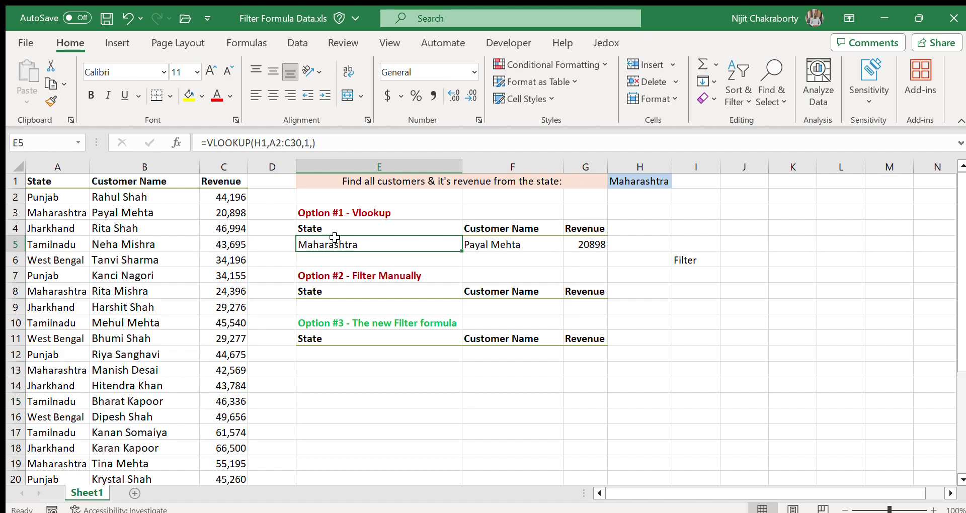
{"action": "left_click", "coordinate": [327, 216]}
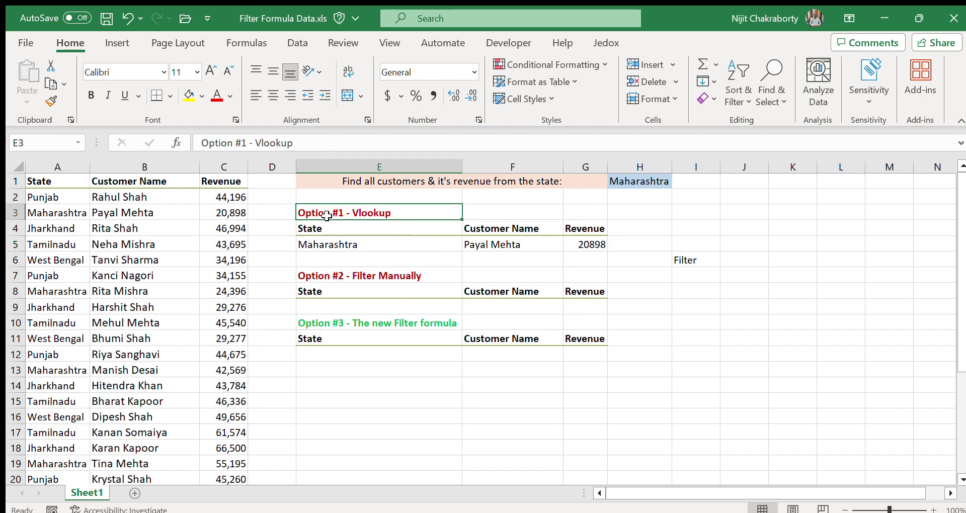
{"action": "left_click", "coordinate": [337, 245]}
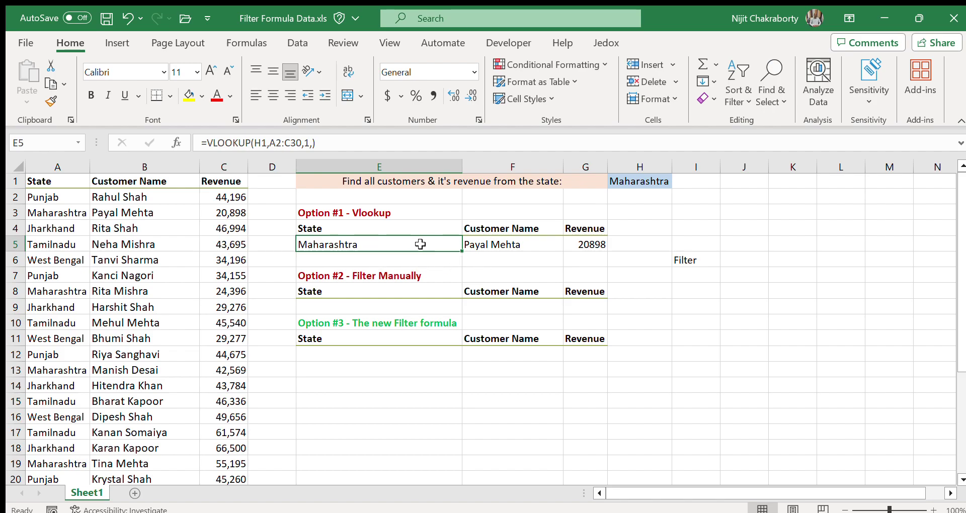
{"action": "left_click", "coordinate": [346, 293]}
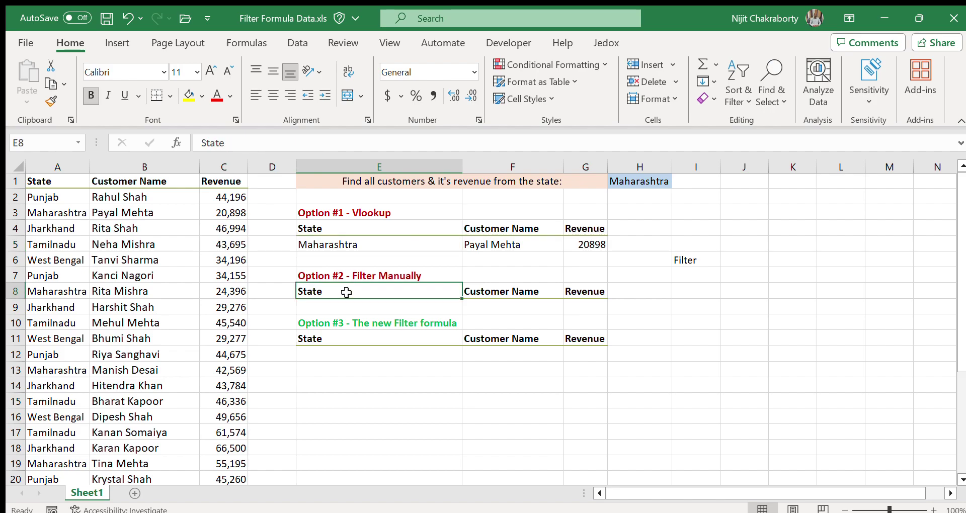
{"action": "left_click", "coordinate": [363, 308]}
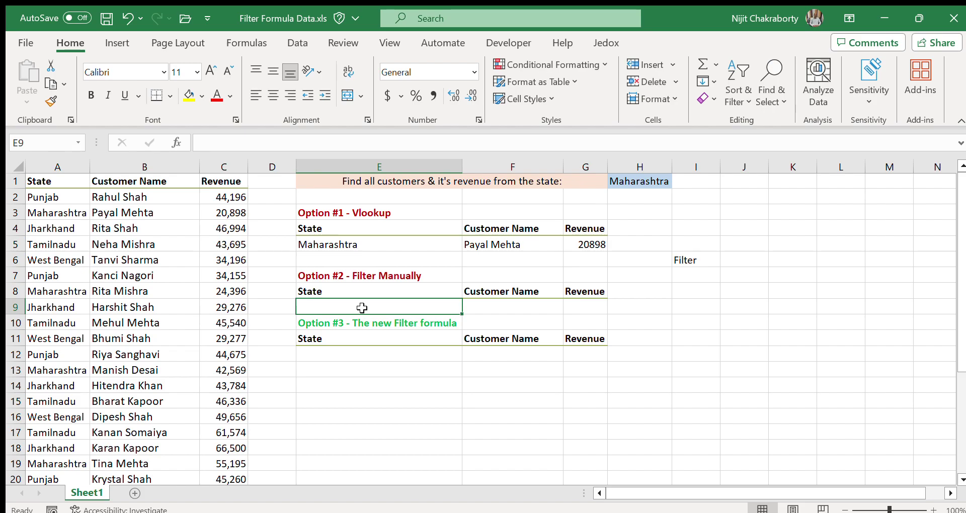
Begin a FILTER formula in E12 with the source data A2:C30 as its array argument.
{"action": "left_click", "coordinate": [351, 355]}
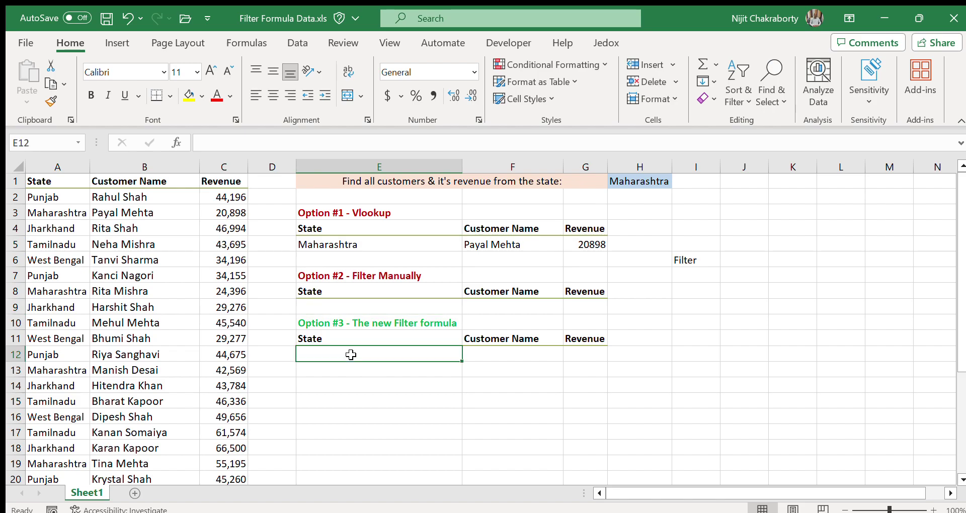
{"action": "type", "text": "="}
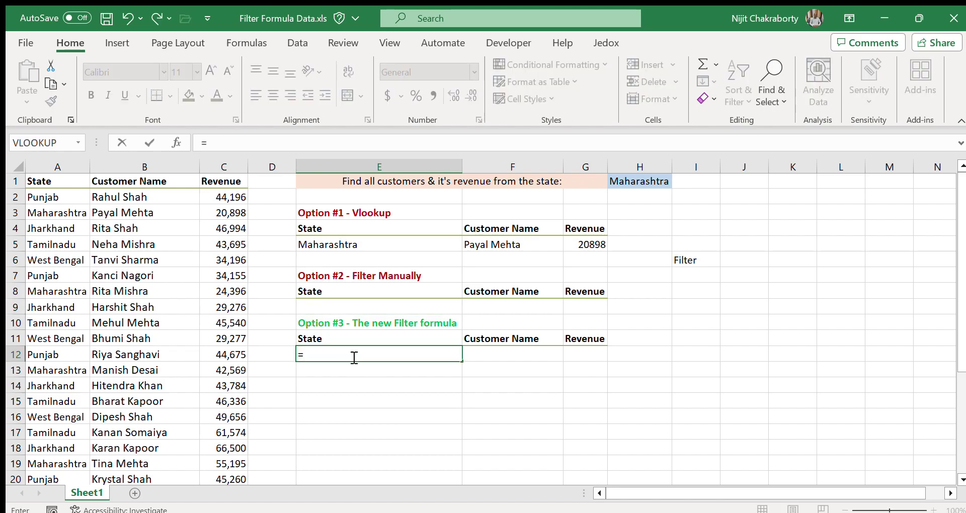
{"action": "type", "text": "filte"}
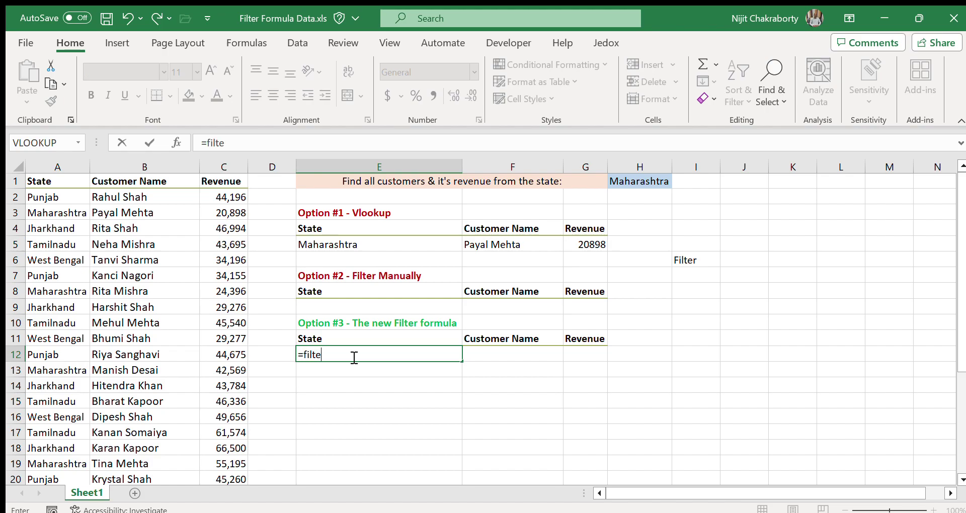
{"action": "key", "text": "Tab"}
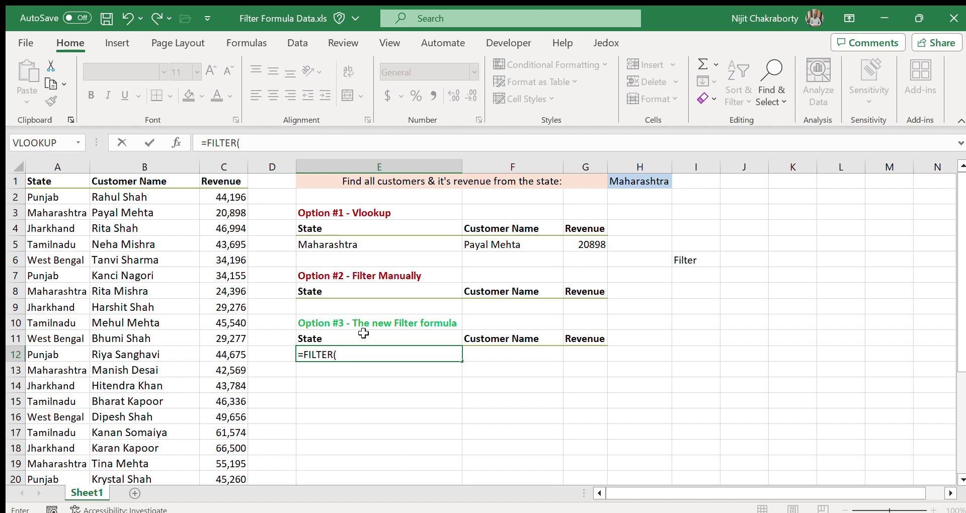
{"action": "left_click_drag", "start_coordinate": [42, 198], "coordinate": [240, 272]}
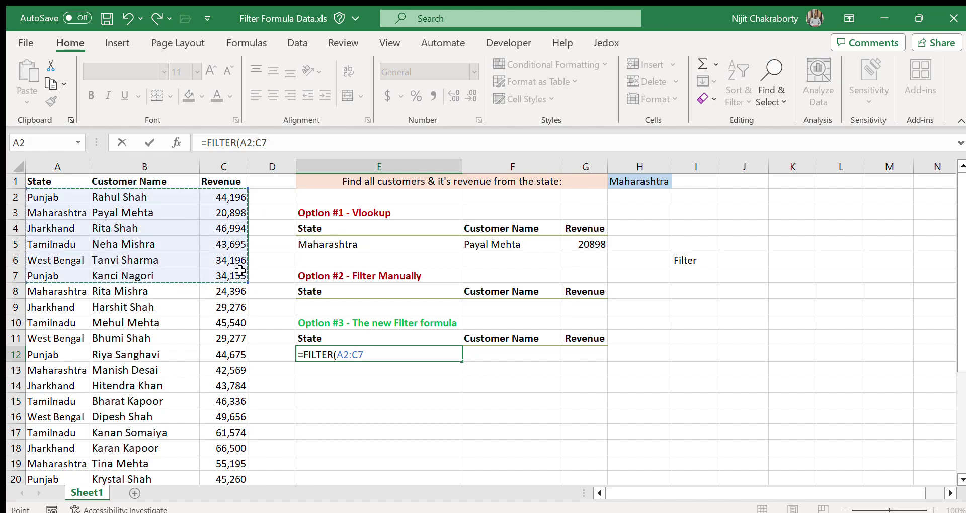
{"action": "key", "text": "ctrl+shift+Down"}
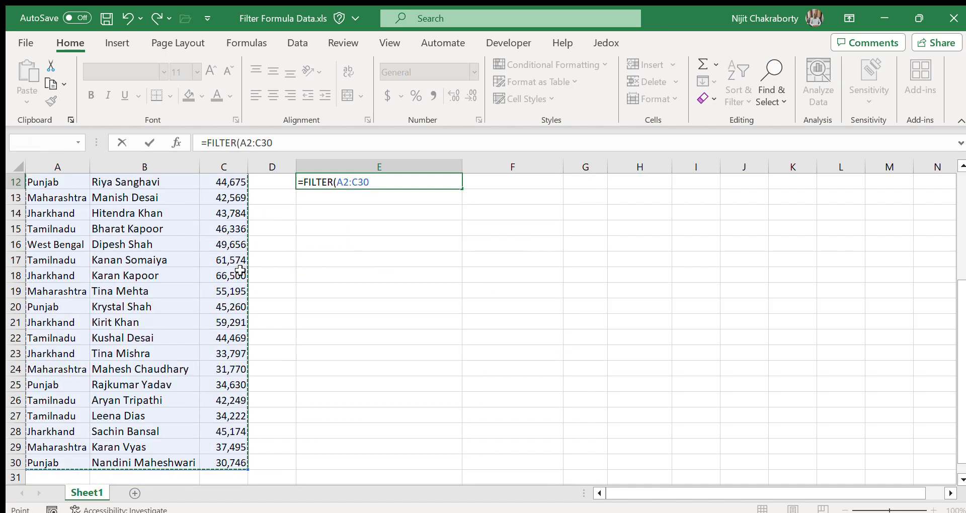
{"action": "type", "text": ","}
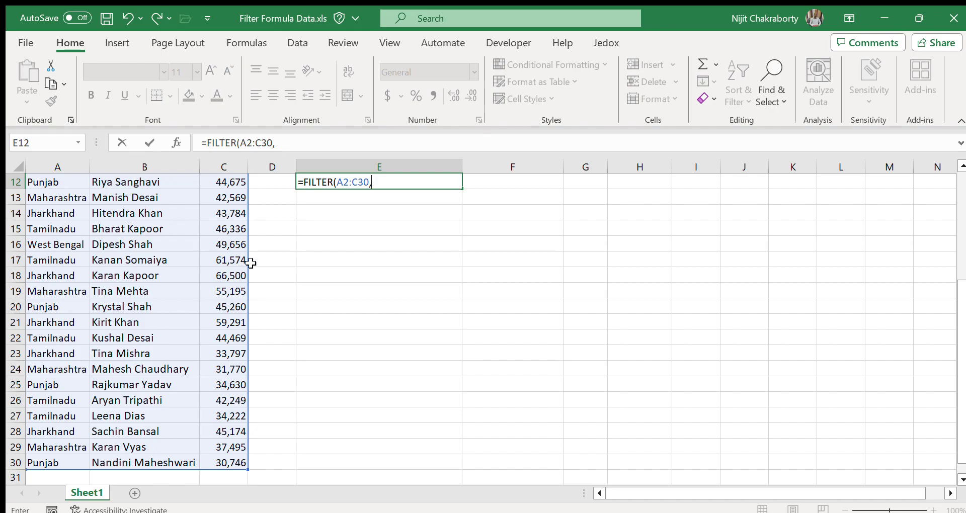
Complete the FILTER formula in E12 with the include condition A2:A30=H1 and enter it.
{"action": "left_click_drag", "start_coordinate": [961, 357], "coordinate": [963, 248]}
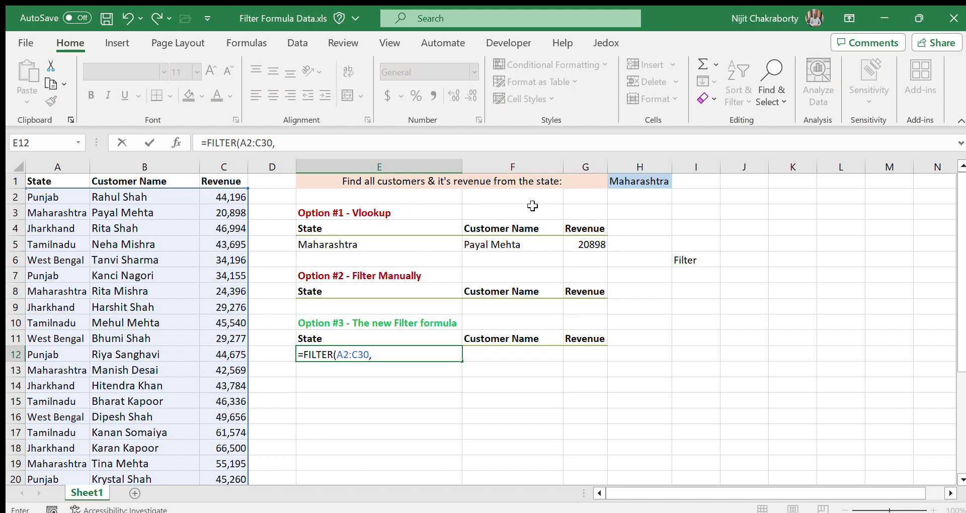
{"action": "left_click", "coordinate": [68, 198]}
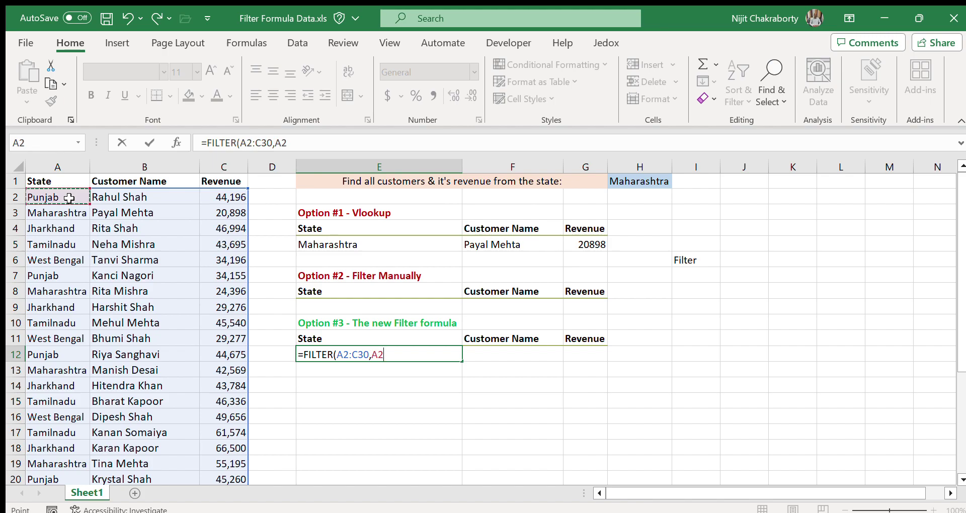
{"action": "key", "text": "ctrl+shift+Down"}
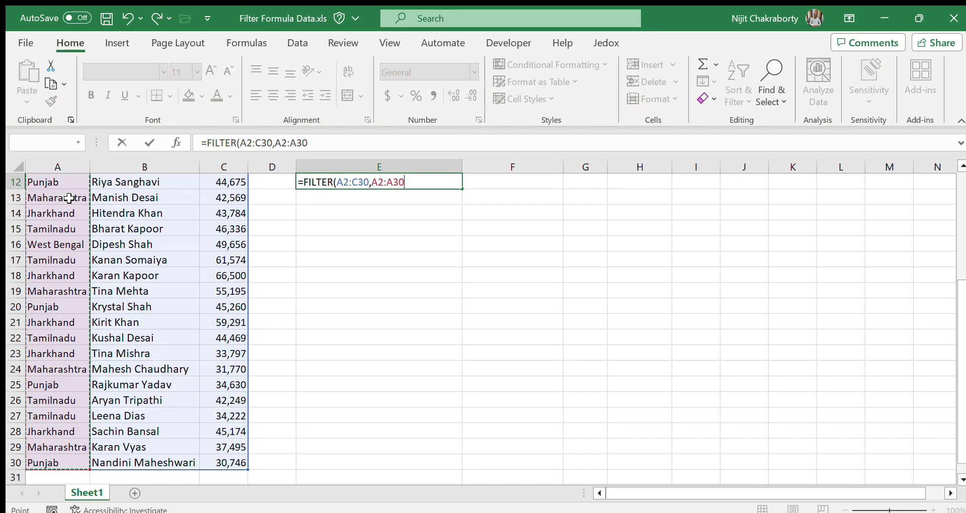
{"action": "type", "text": "="}
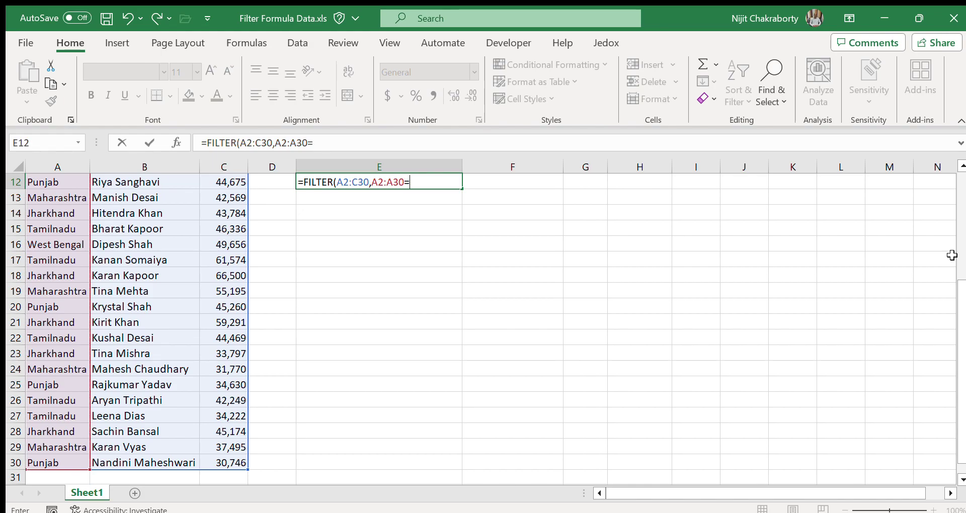
{"action": "left_click_drag", "start_coordinate": [956, 280], "coordinate": [964, 177]}
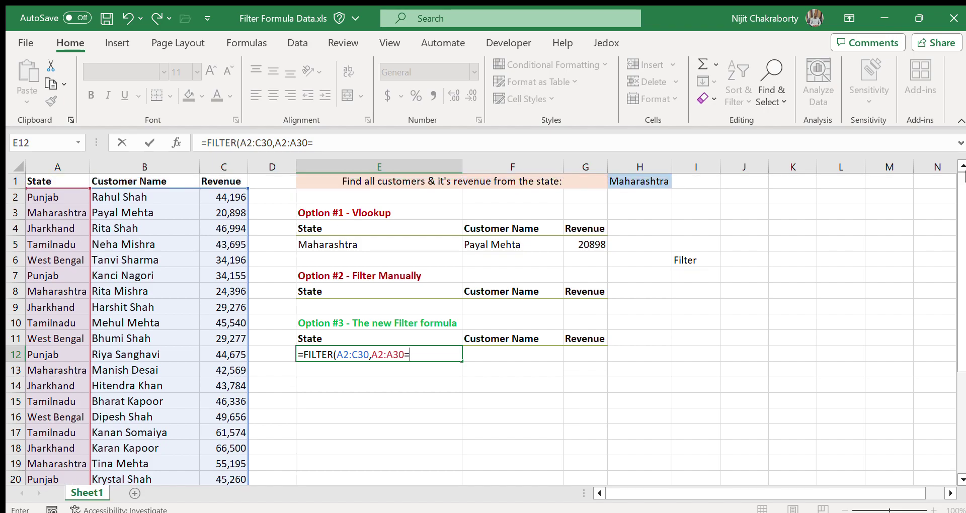
{"action": "left_click", "coordinate": [633, 182]}
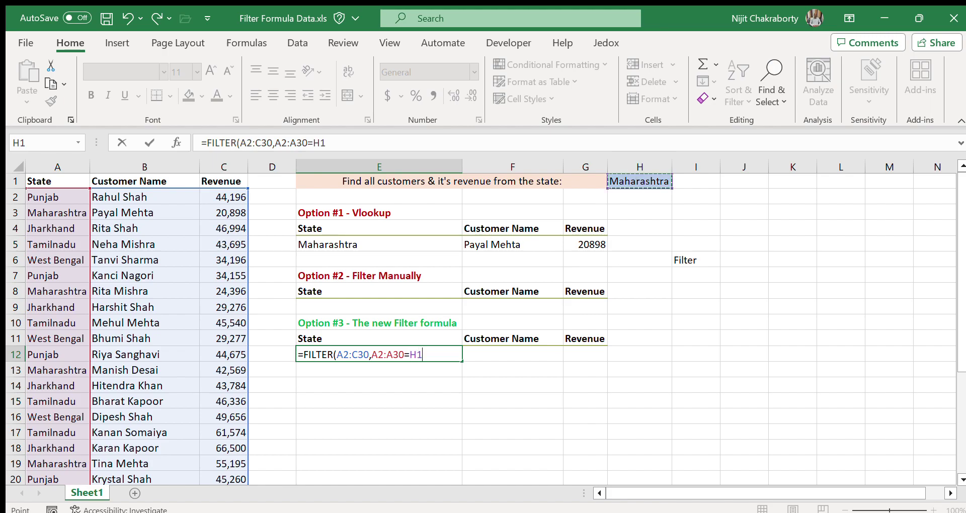
{"action": "key", "text": "Return"}
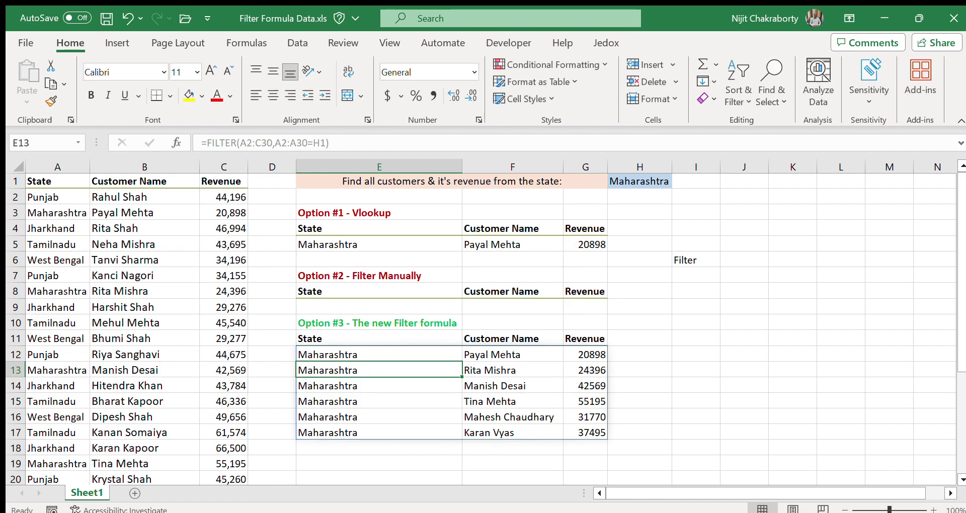
Review the FILTER results, then test them by setting the state criterion in H1 to Punjab.
{"action": "left_click_drag", "start_coordinate": [352, 355], "coordinate": [591, 429]}
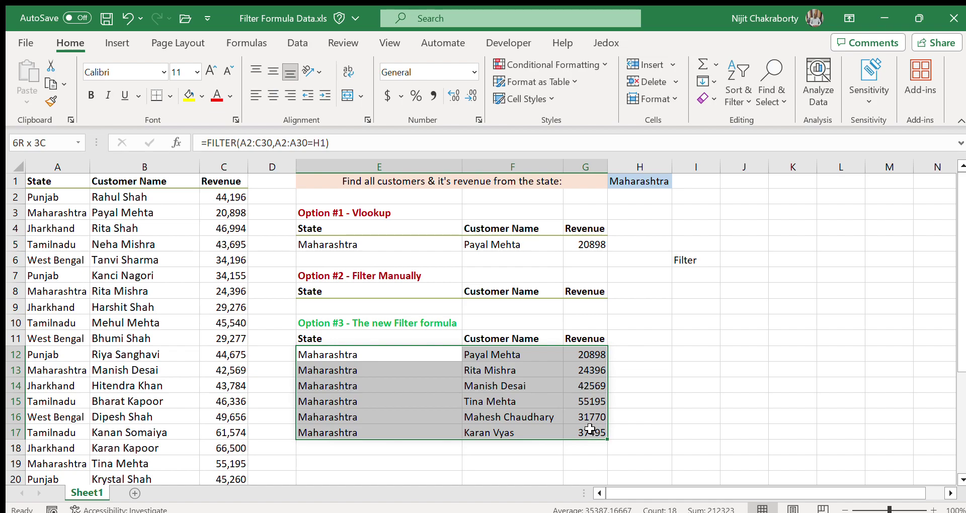
{"action": "left_click", "coordinate": [380, 361]}
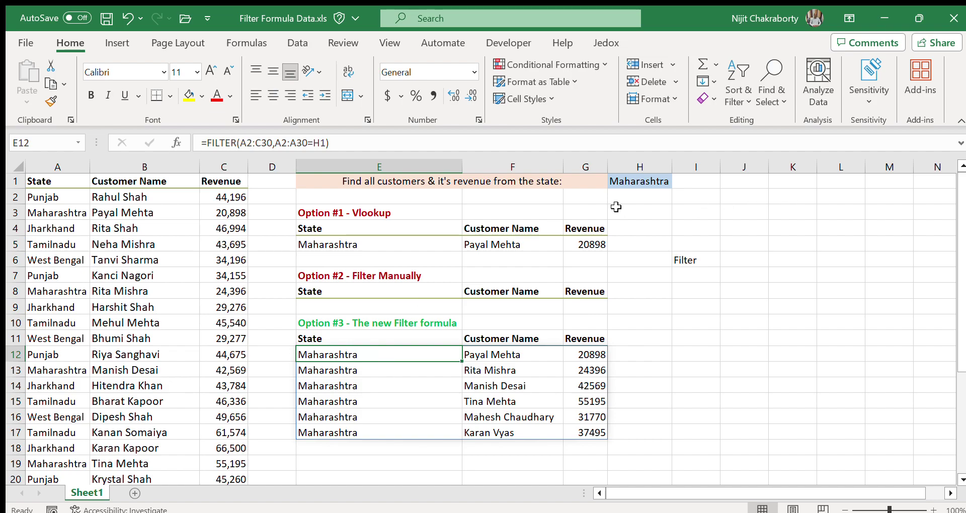
{"action": "left_click", "coordinate": [628, 183]}
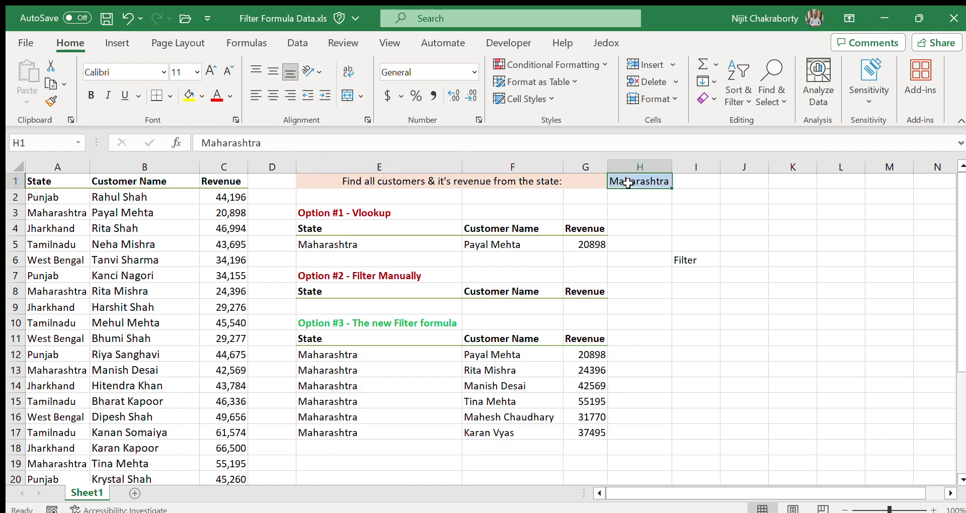
{"action": "type", "text": "Punjab"}
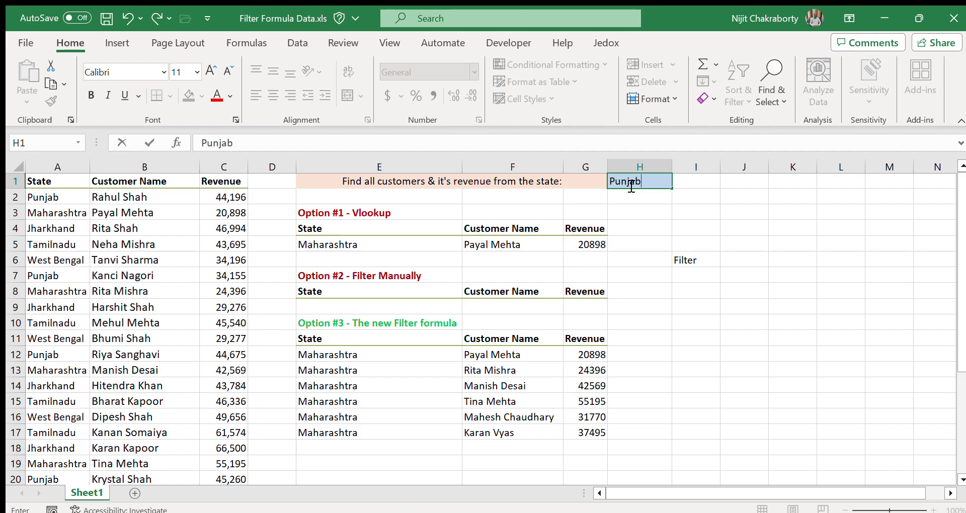
{"action": "key", "text": "Return"}
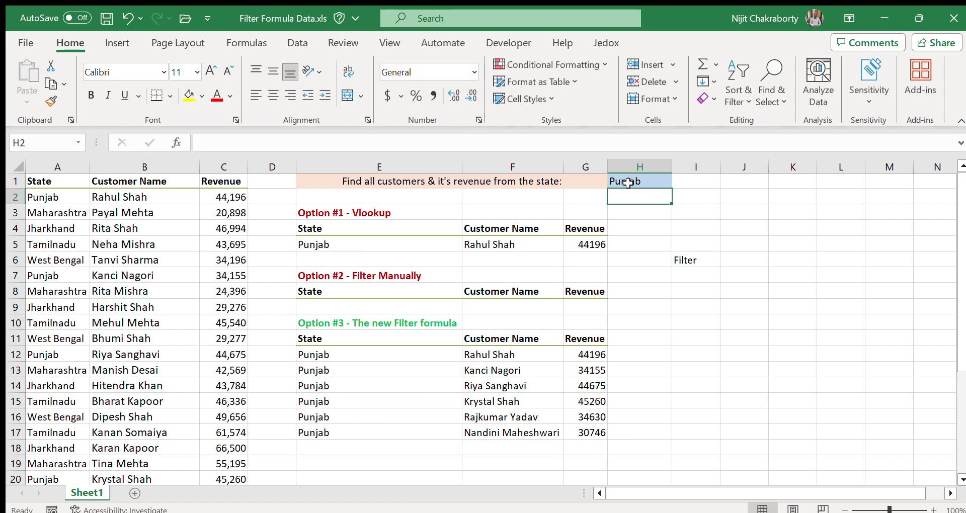
{"action": "left_click", "coordinate": [398, 385]}
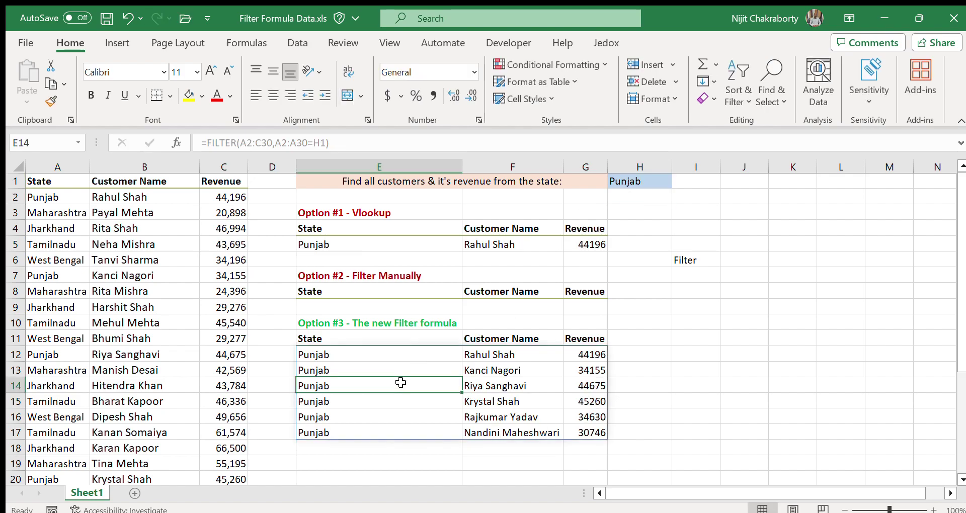
Set the state criterion in H1 to Jharkhand.
{"action": "left_click", "coordinate": [625, 184]}
{"action": "type", "text": "Jharkhand"}
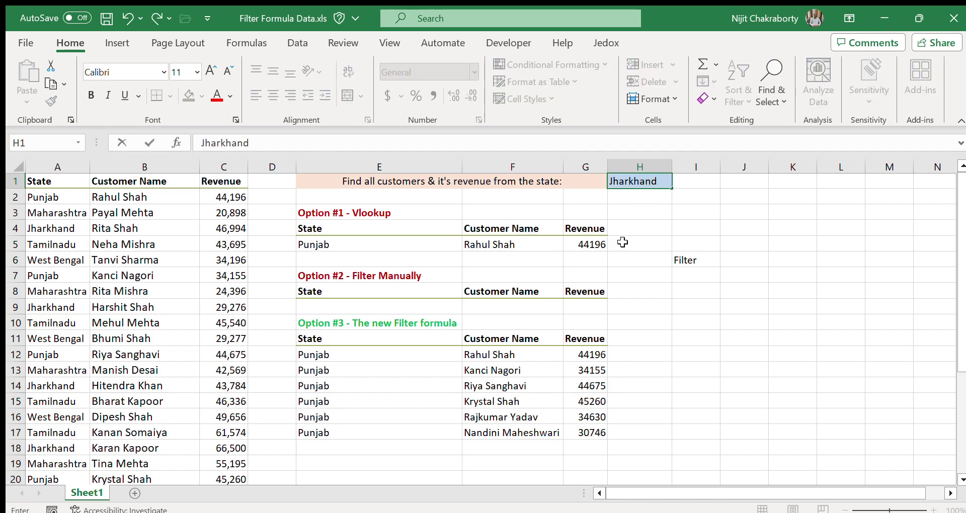
{"action": "key", "text": "Return"}
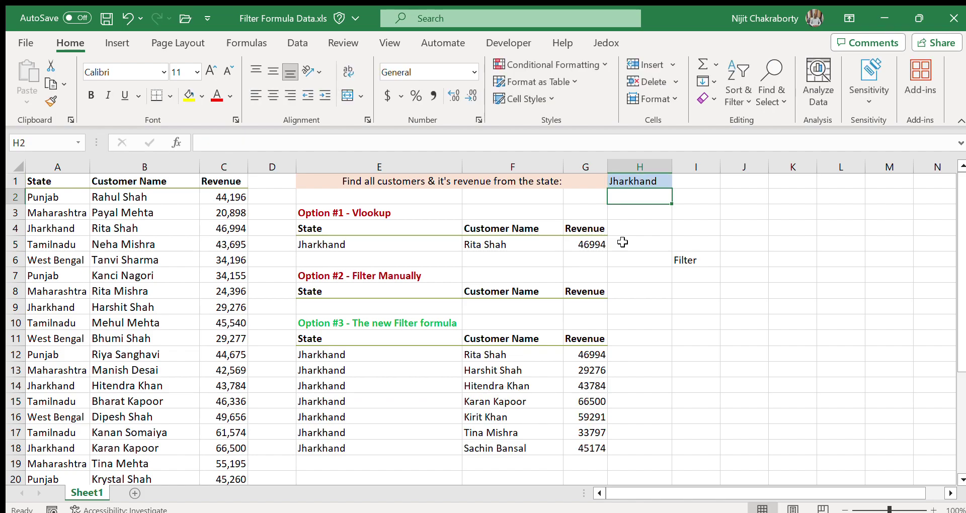